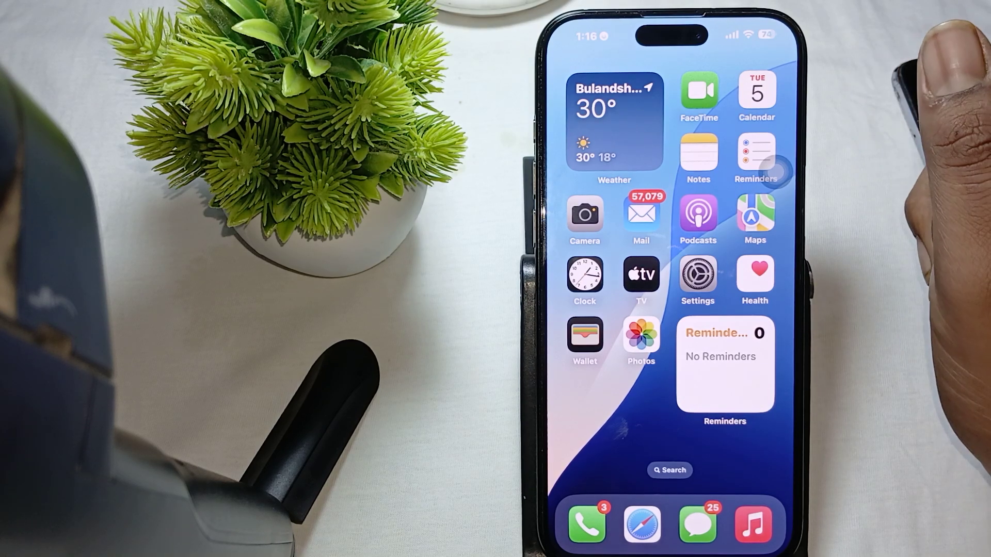
Look at the Phone call settings, then go back to the 'Call' search results
{"action": "left_click", "coordinate": [698, 273]}
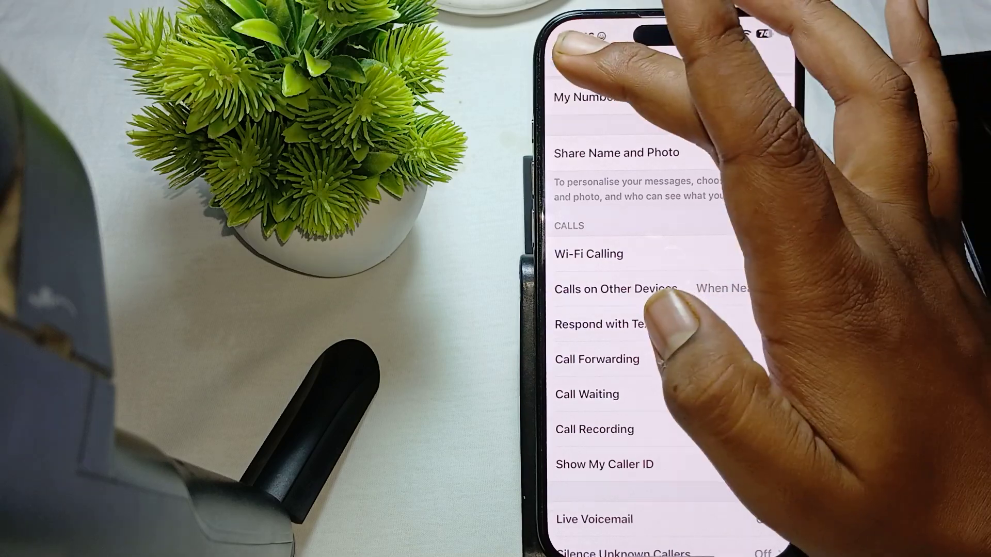
{"action": "left_click", "coordinate": [557, 61]}
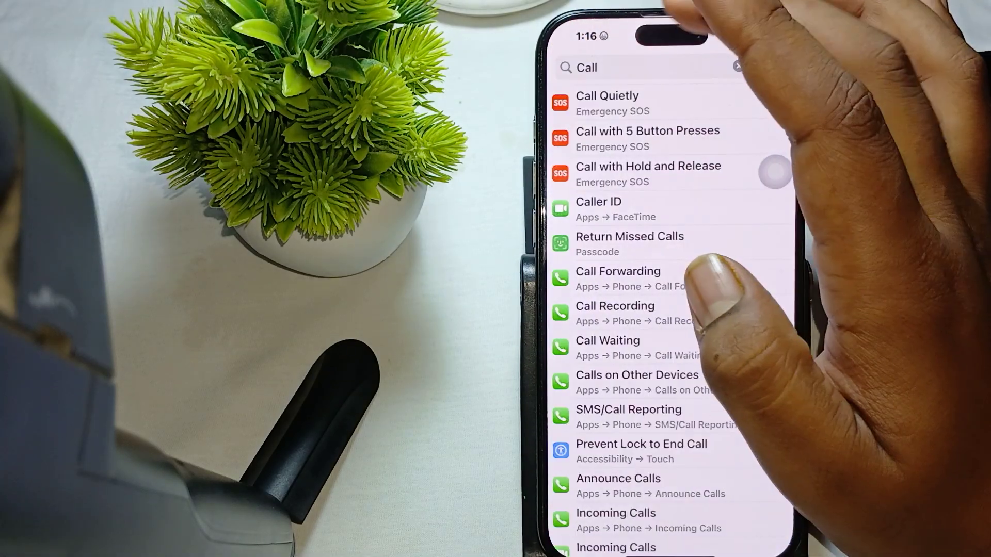
Dismiss the 'Call' search results and open the Mobile Service settings page
{"action": "left_click", "coordinate": [764, 67]}
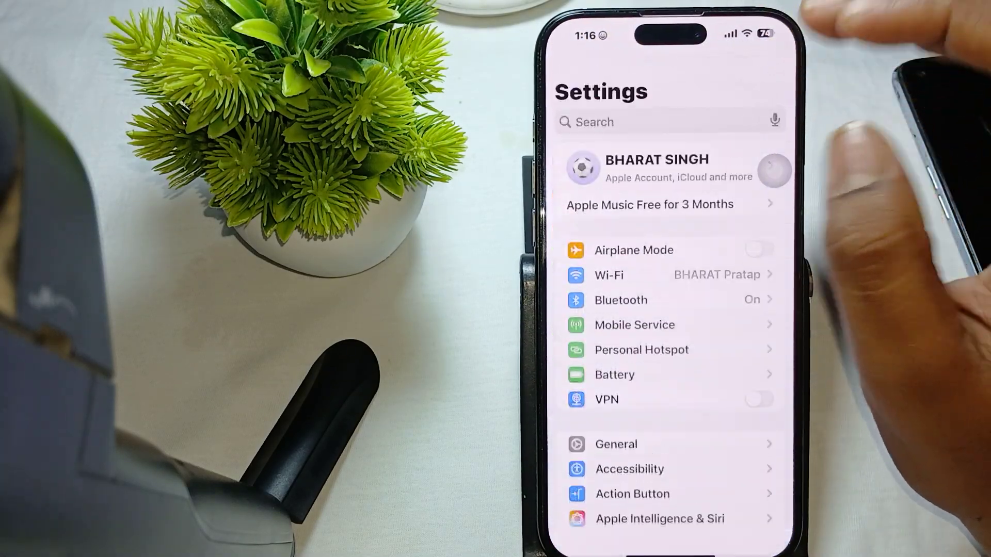
{"action": "left_click", "coordinate": [634, 324]}
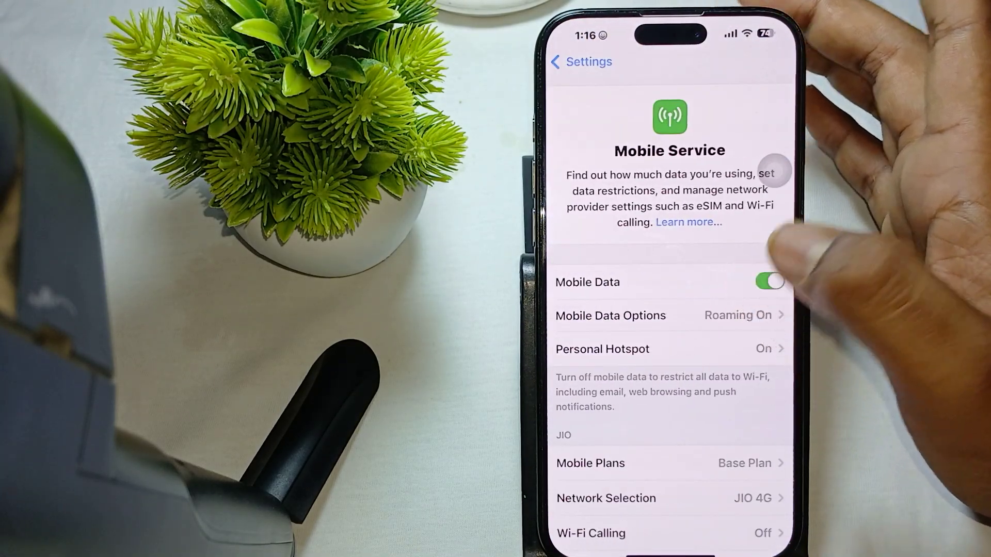
{"action": "scroll", "coordinate": [697, 349], "scroll_direction": "down", "scroll_amount": 5}
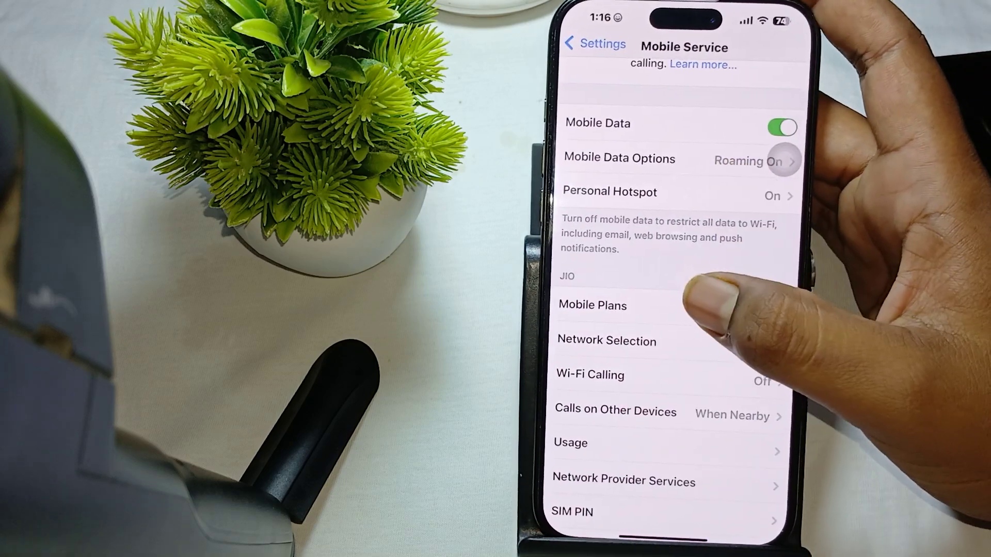
{"action": "scroll", "coordinate": [697, 309], "scroll_direction": "down", "scroll_amount": 5}
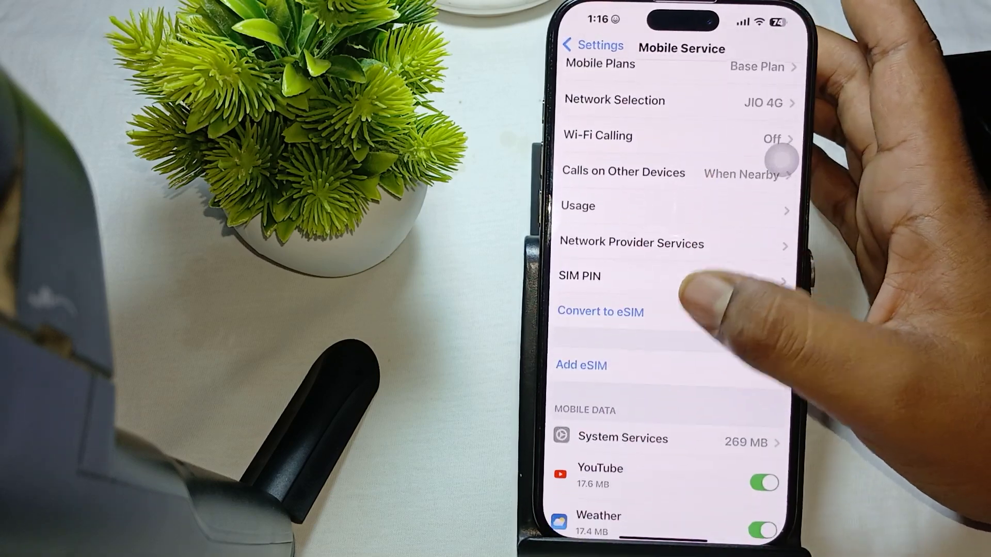
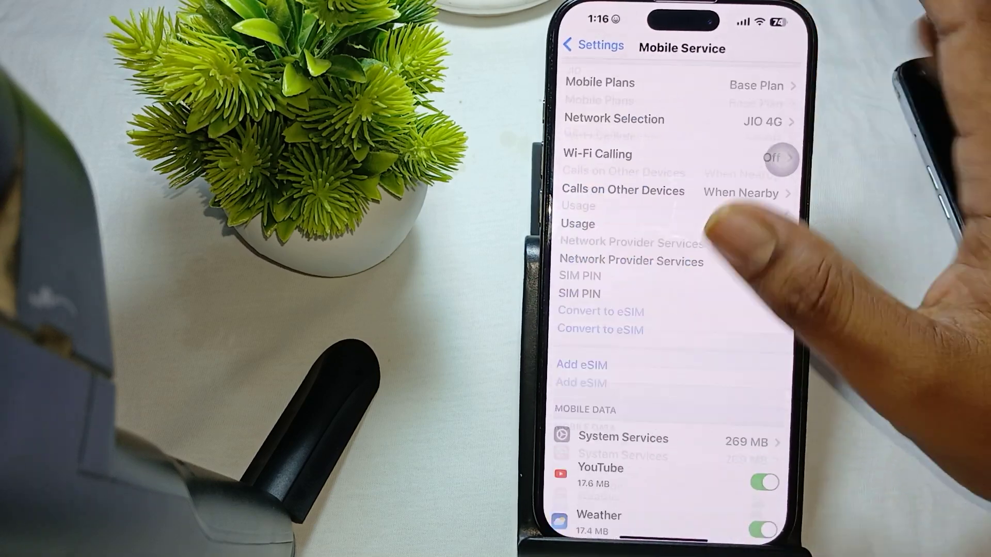
Search Settings for 'Call fo' and open Phone > Call Forwarding
{"action": "left_click", "coordinate": [592, 45]}
{"action": "left_click", "coordinate": [658, 101]}
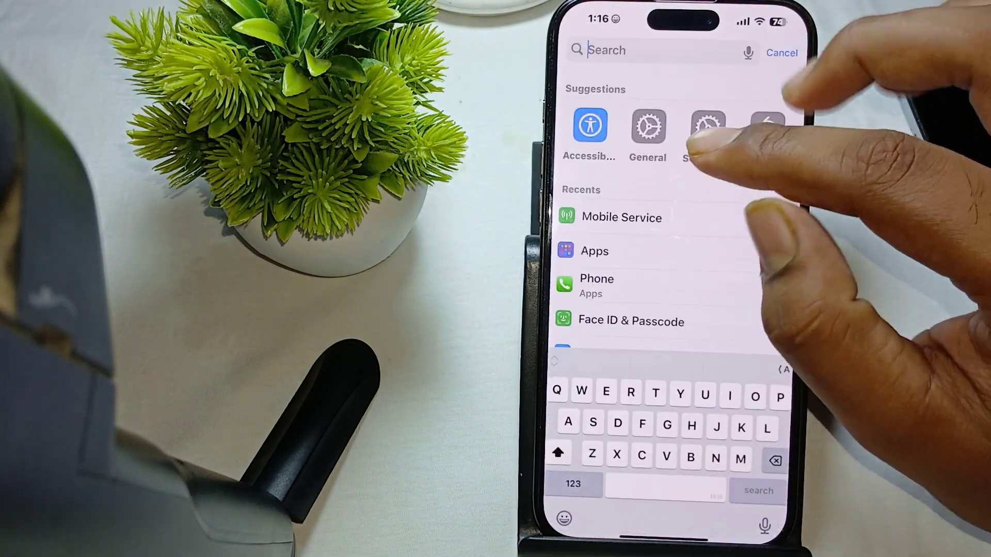
{"action": "type", "text": "C"}
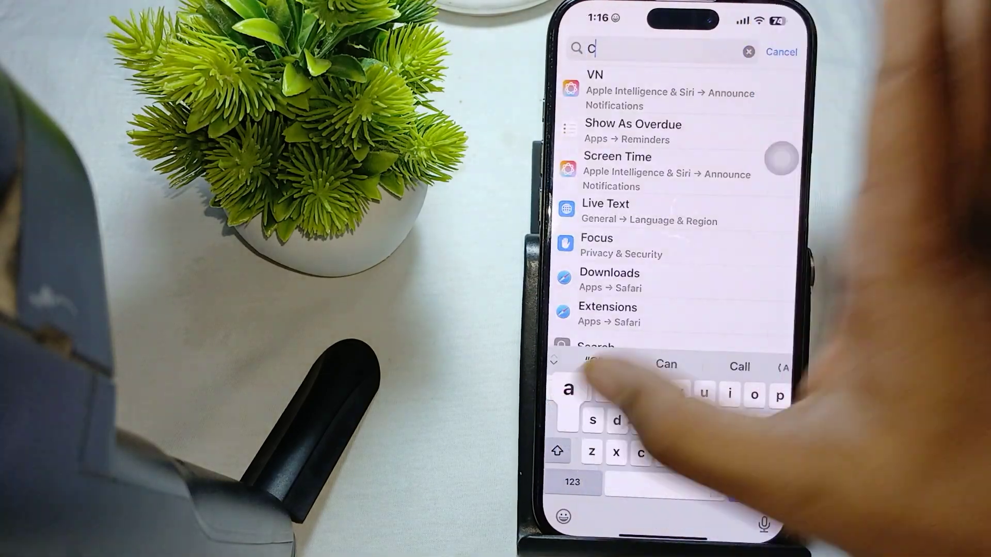
{"action": "type", "text": "all"}
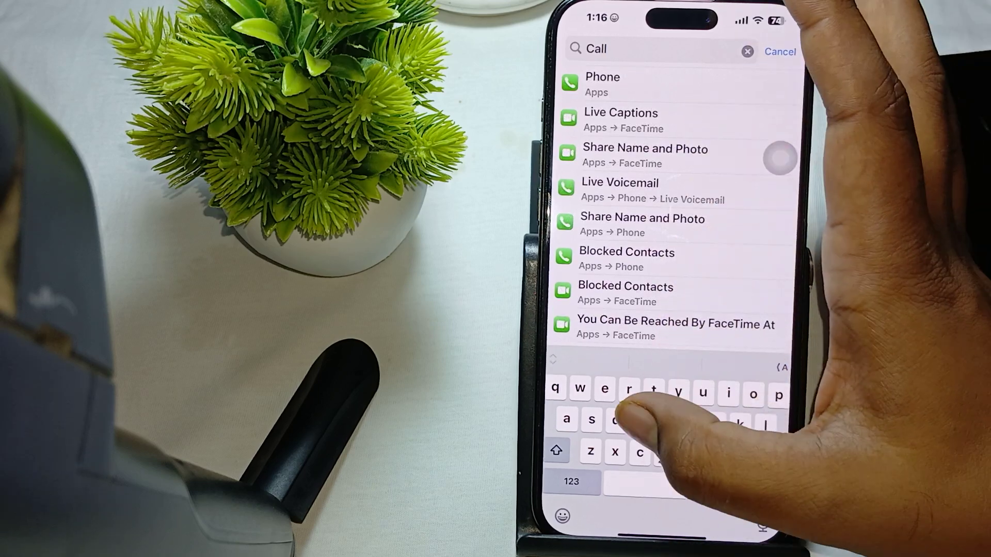
{"action": "type", "text": " f"}
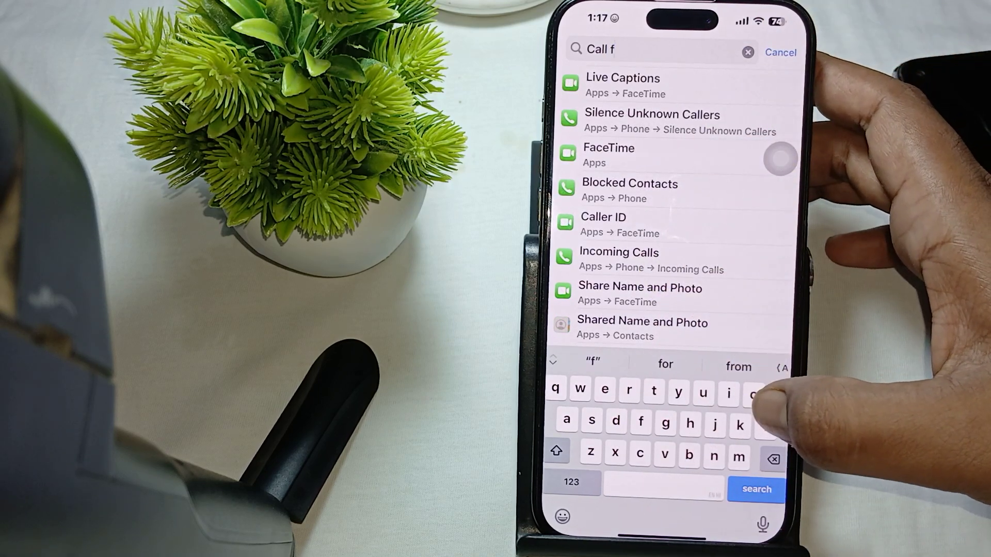
{"action": "type", "text": "o"}
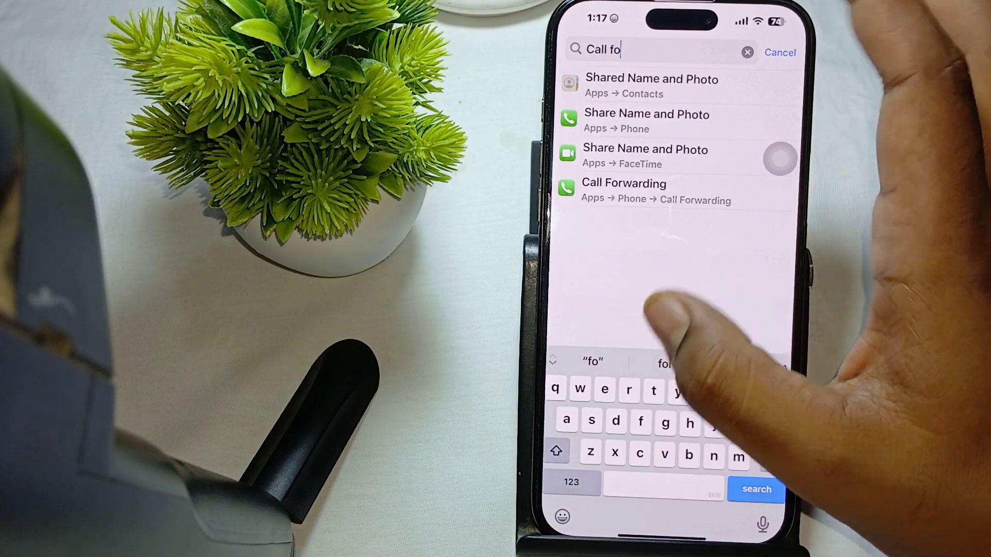
{"action": "left_click", "coordinate": [635, 190]}
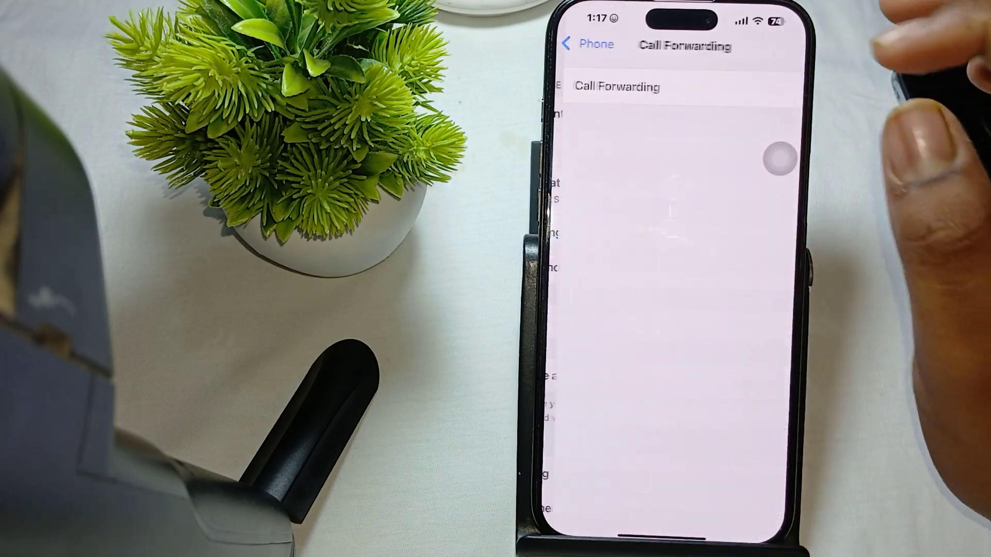
{"action": "left_click", "coordinate": [584, 45]}
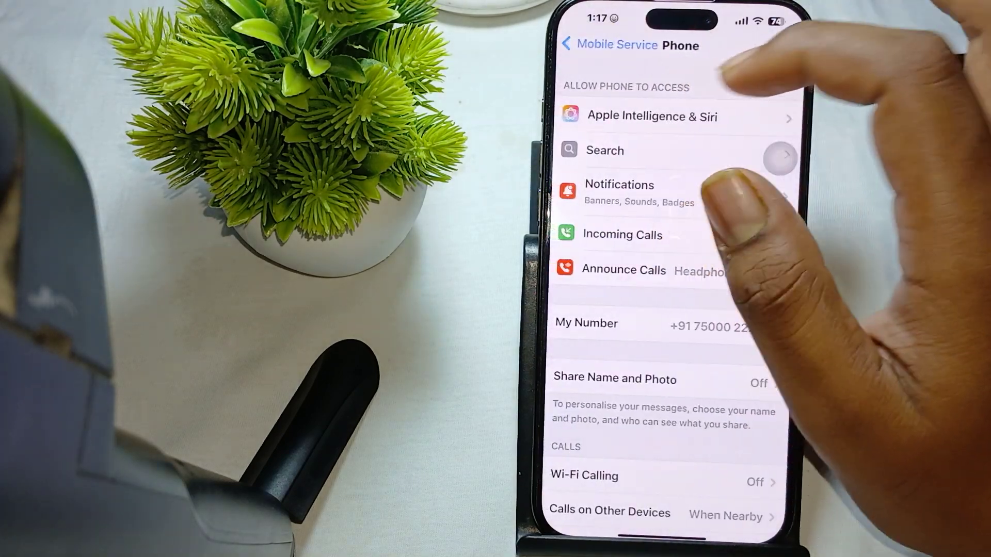
{"action": "scroll", "coordinate": [674, 348], "scroll_direction": "down", "scroll_amount": 5}
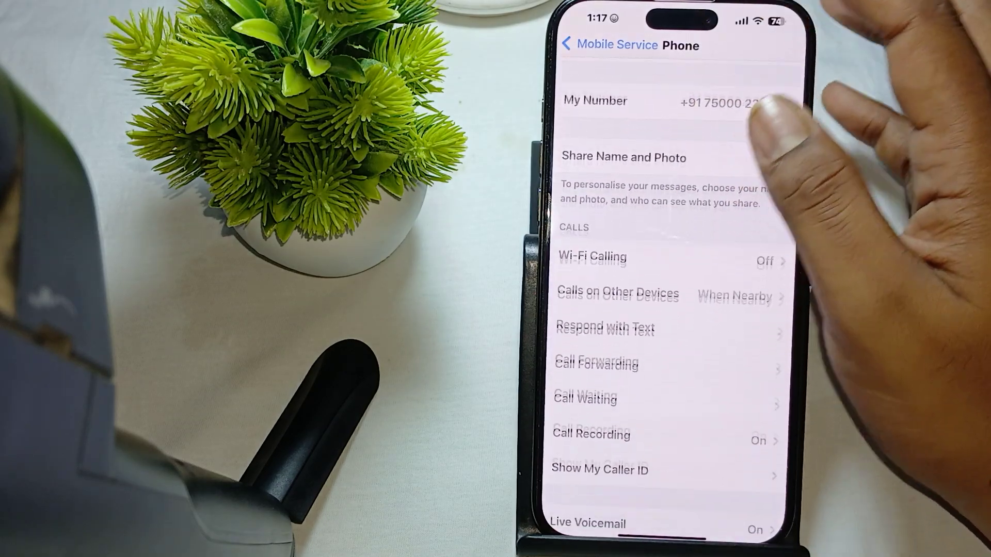
{"action": "left_click", "coordinate": [620, 256]}
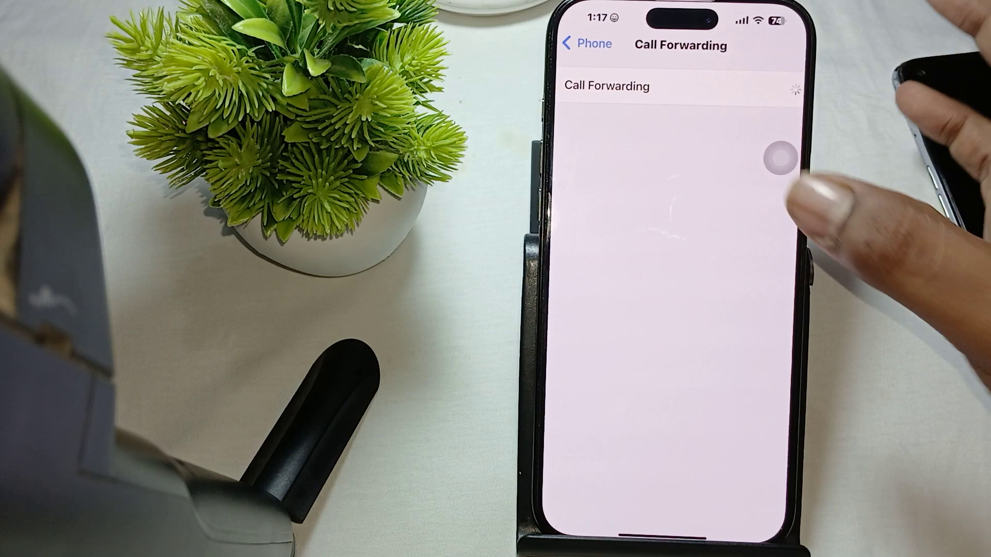
{"action": "left_click", "coordinate": [781, 158]}
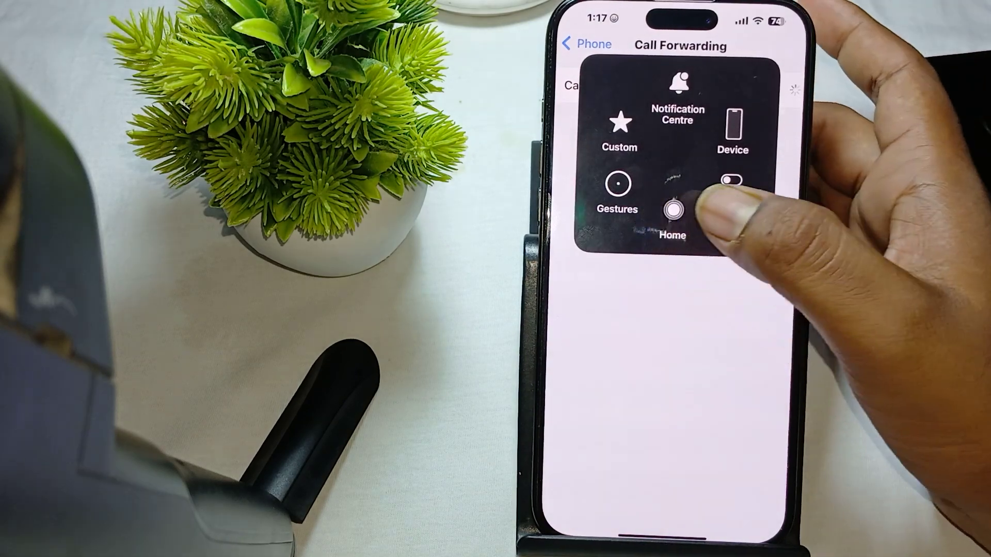
Cancel the Reset sheet, go home via AssistiveTouch, and show the Phone app's Keypad
{"action": "left_click", "coordinate": [673, 209]}
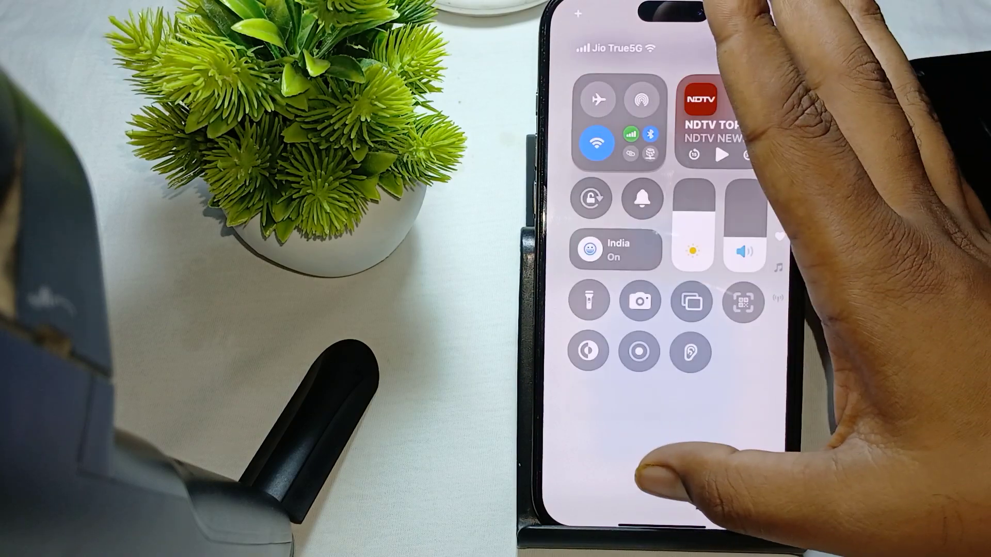
{"action": "left_click", "coordinate": [662, 496]}
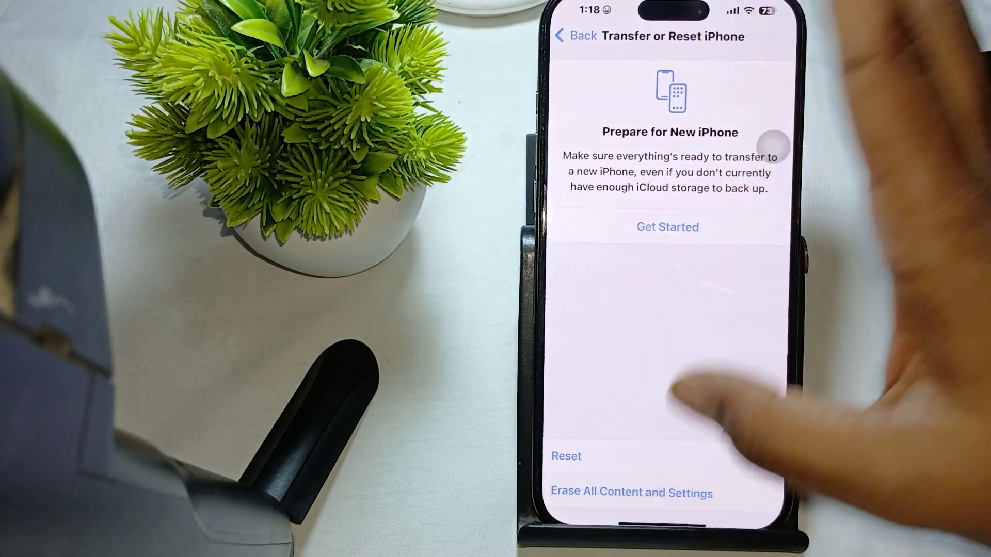
{"action": "left_click", "coordinate": [771, 146]}
{"action": "left_click", "coordinate": [671, 206]}
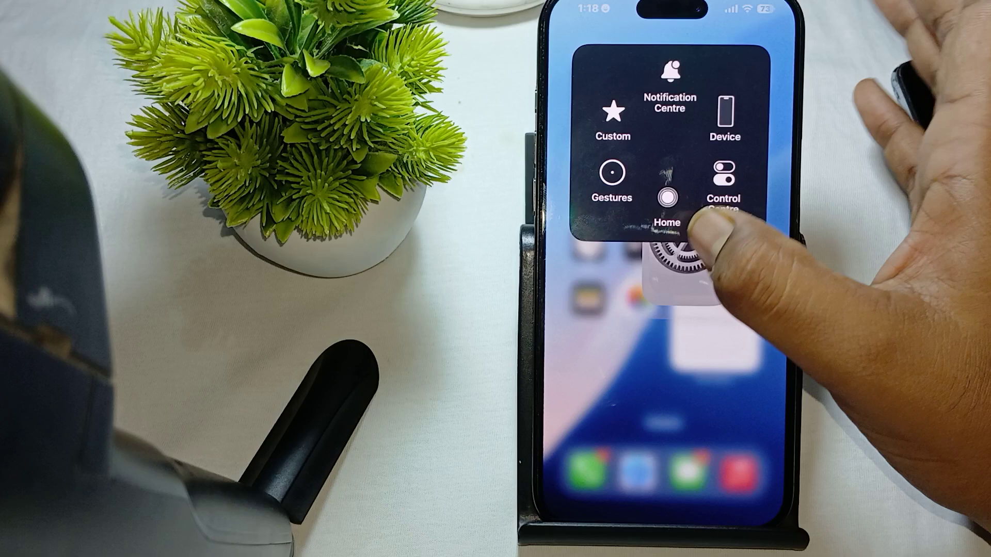
{"action": "left_click", "coordinate": [584, 487]}
{"action": "left_click", "coordinate": [711, 499]}
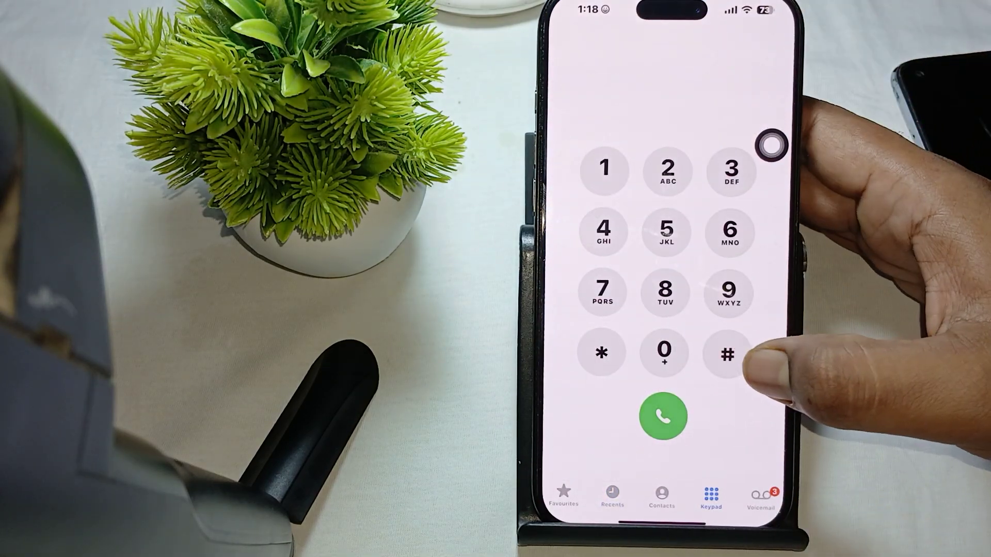
Dial *72, place the call, then end it
{"action": "left_click", "coordinate": [727, 354]}
{"action": "left_click", "coordinate": [727, 418]}
{"action": "left_click", "coordinate": [601, 353]}
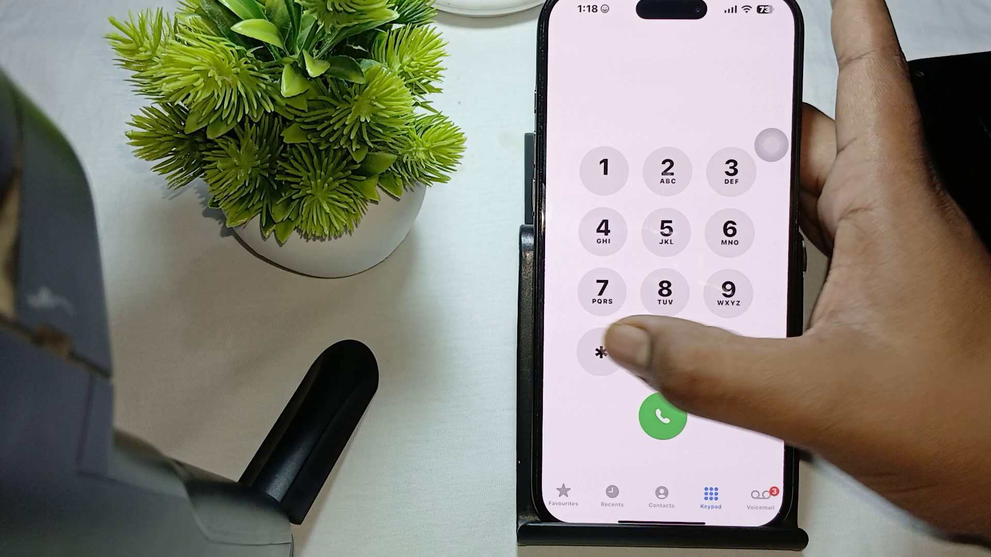
{"action": "left_click", "coordinate": [602, 291]}
{"action": "left_click", "coordinate": [665, 167]}
{"action": "left_click", "coordinate": [663, 414]}
{"action": "left_click", "coordinate": [590, 376]}
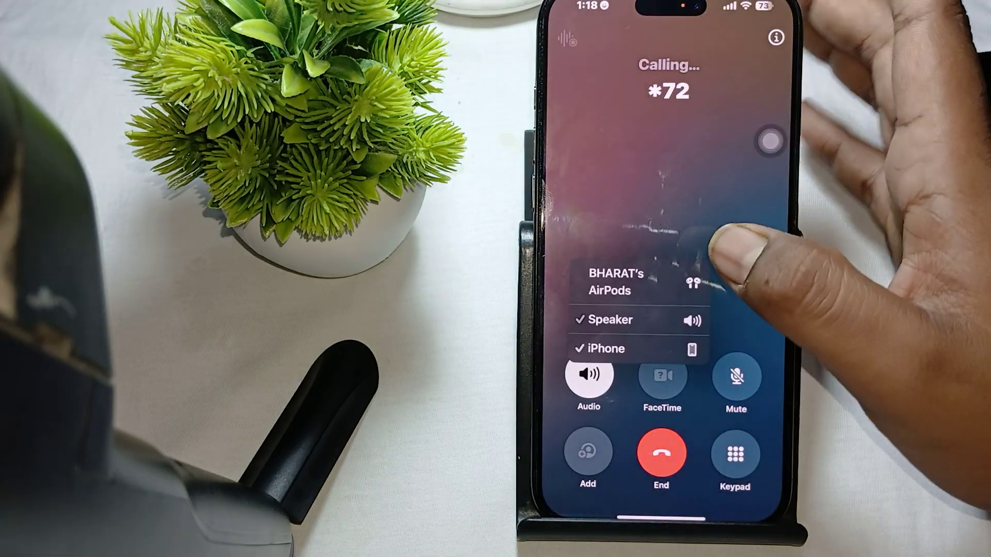
{"action": "left_click", "coordinate": [590, 375]}
{"action": "left_click", "coordinate": [662, 453]}
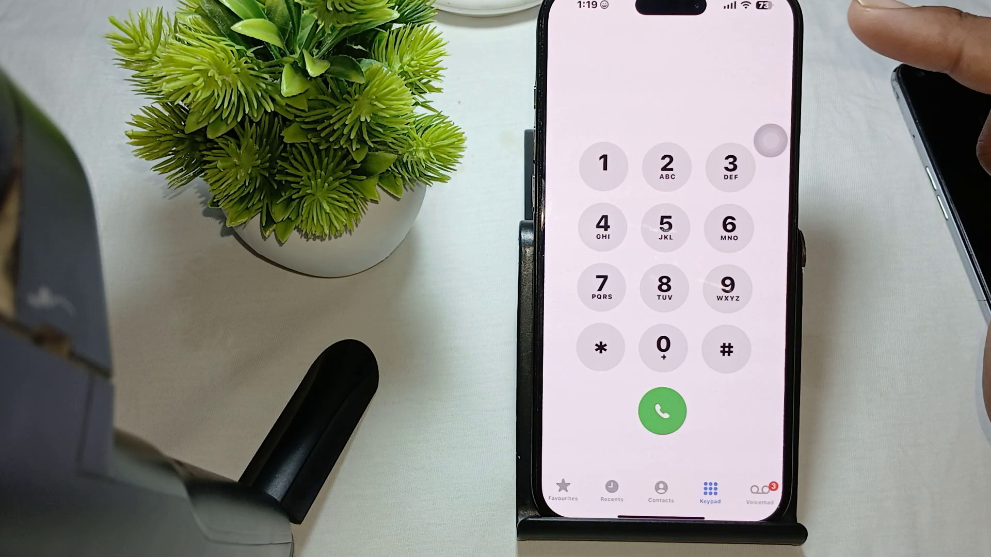
Enter *72916 on the dial keypad
{"action": "left_click", "coordinate": [600, 347]}
{"action": "left_click", "coordinate": [602, 286]}
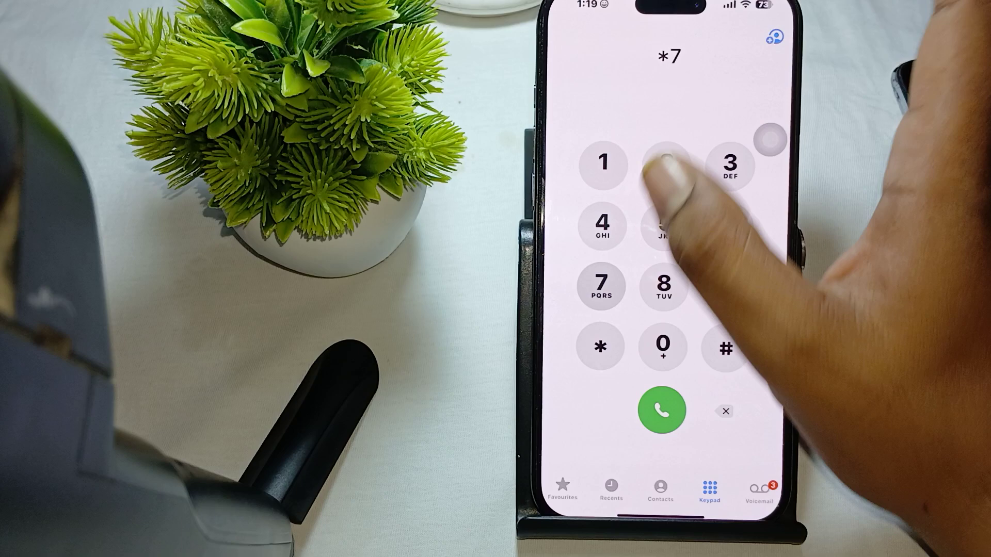
{"action": "left_click", "coordinate": [666, 164]}
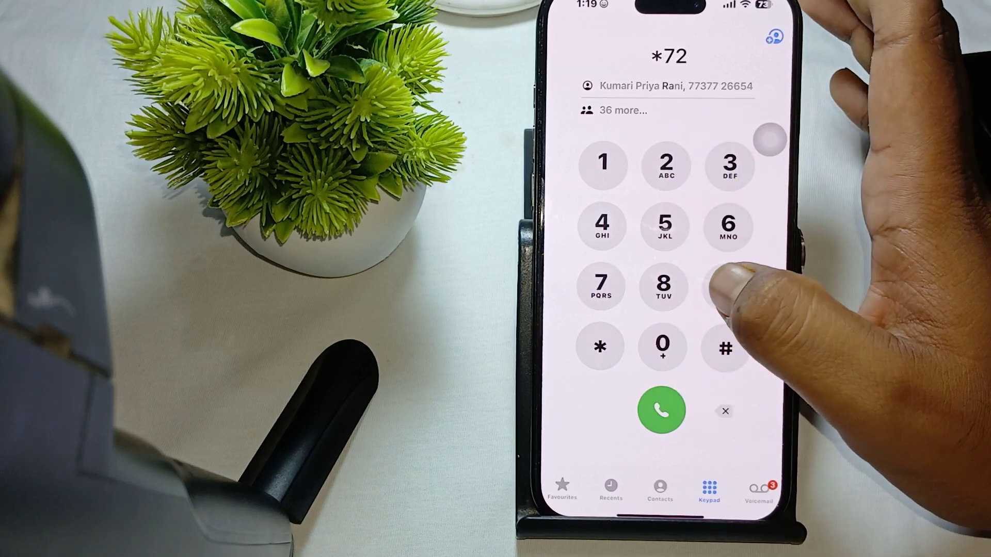
{"action": "left_click", "coordinate": [728, 286]}
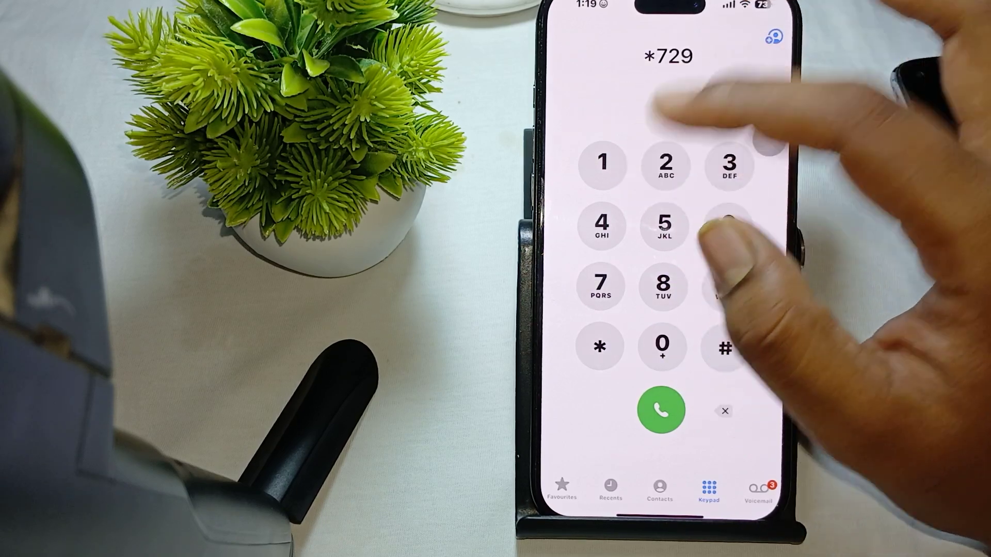
{"action": "left_click", "coordinate": [603, 164]}
{"action": "left_click", "coordinate": [728, 226]}
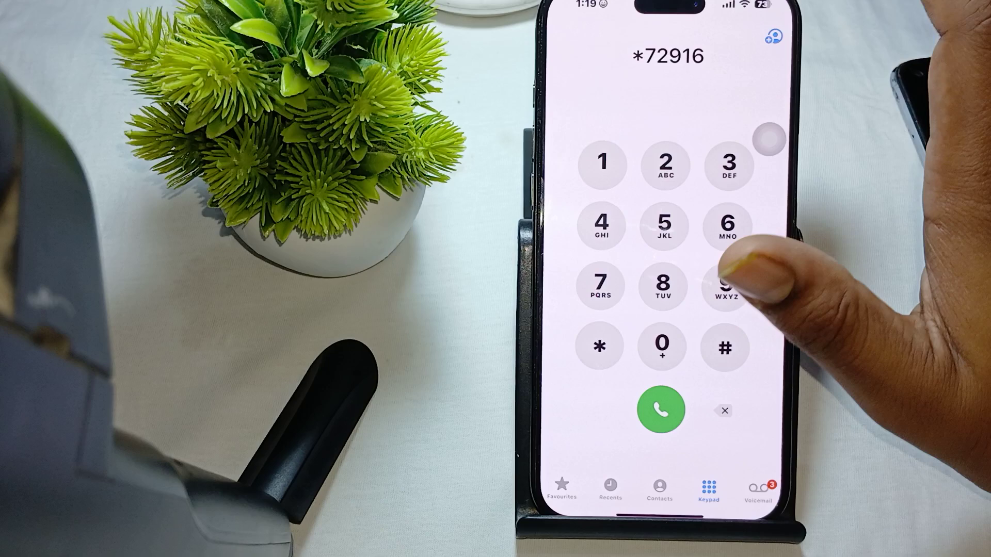